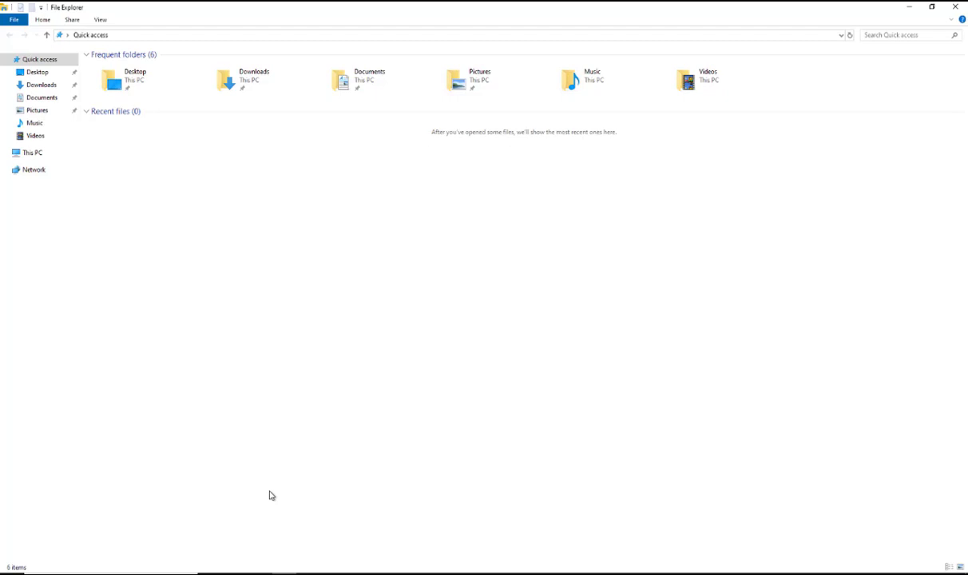
Search for and open Control Panel
{"action": "mouse_move", "coordinate": [261, 574]}
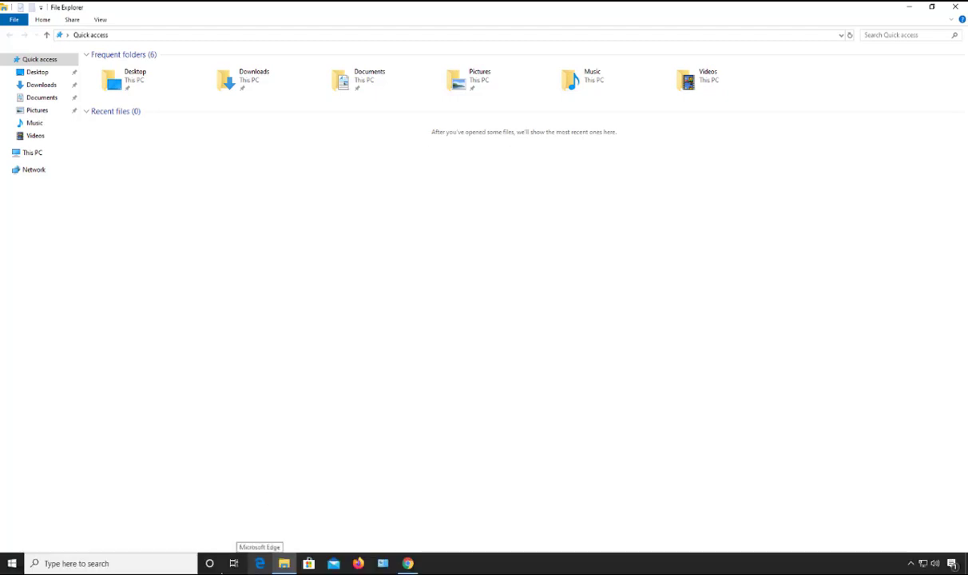
{"action": "left_click", "coordinate": [145, 566]}
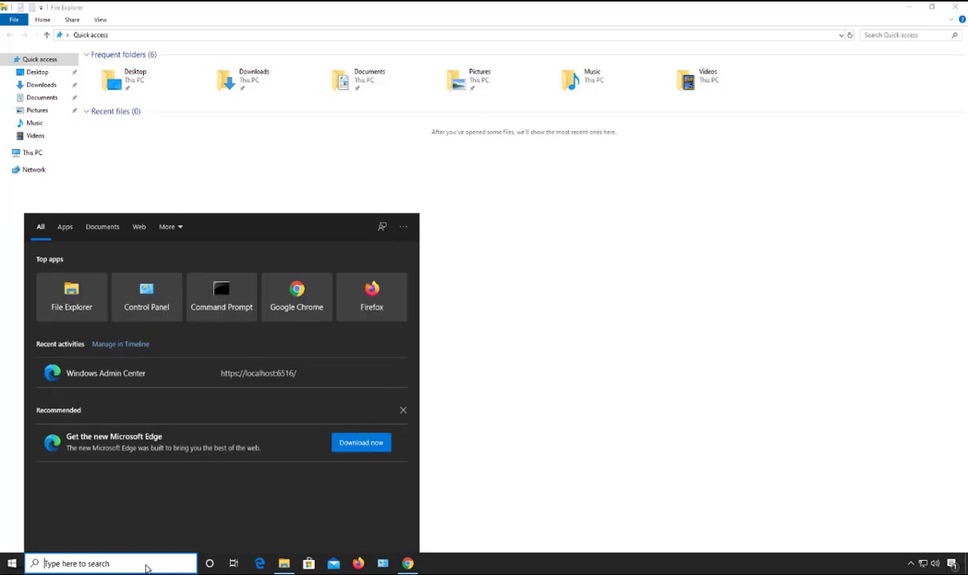
{"action": "type", "text": "contr"}
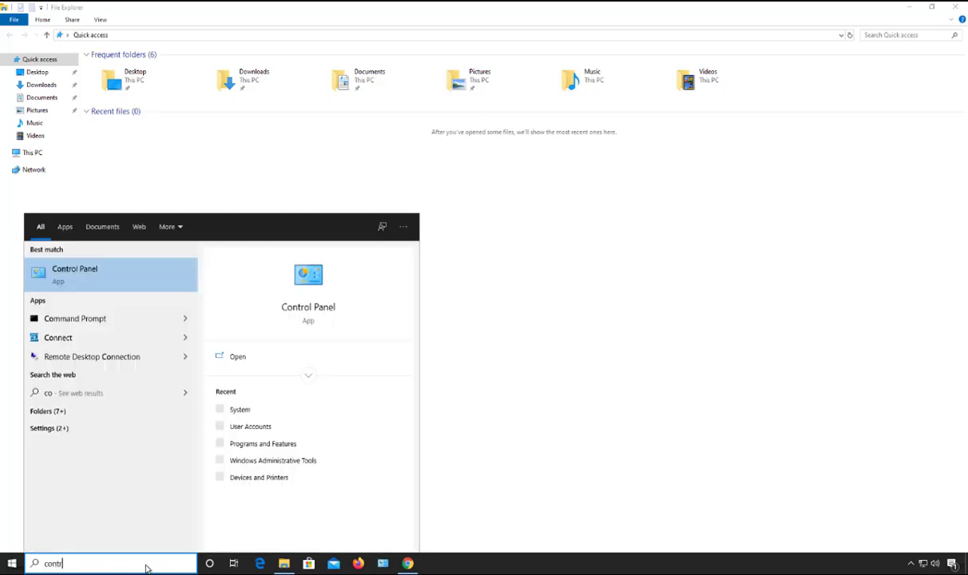
{"action": "type", "text": "ol panel"}
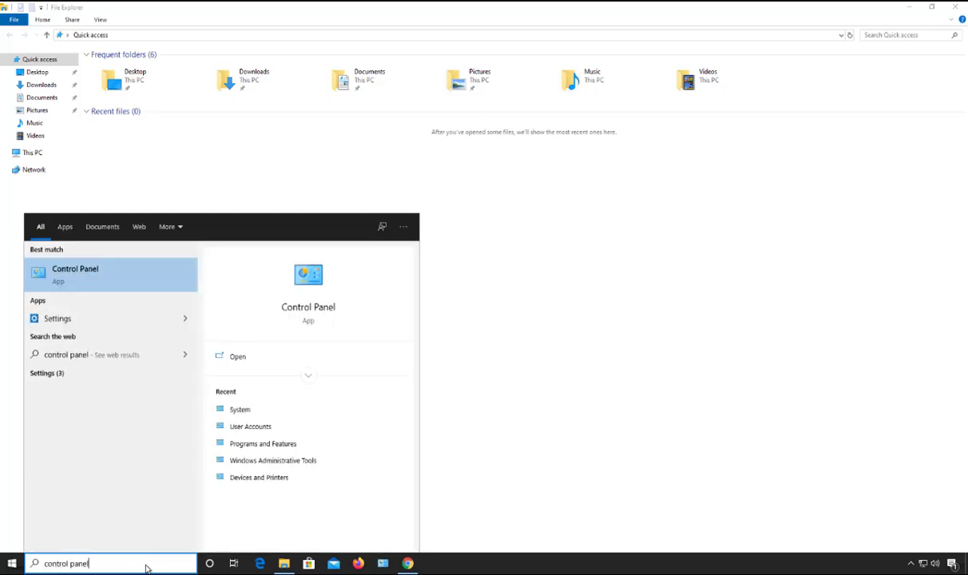
{"action": "left_click", "coordinate": [118, 274]}
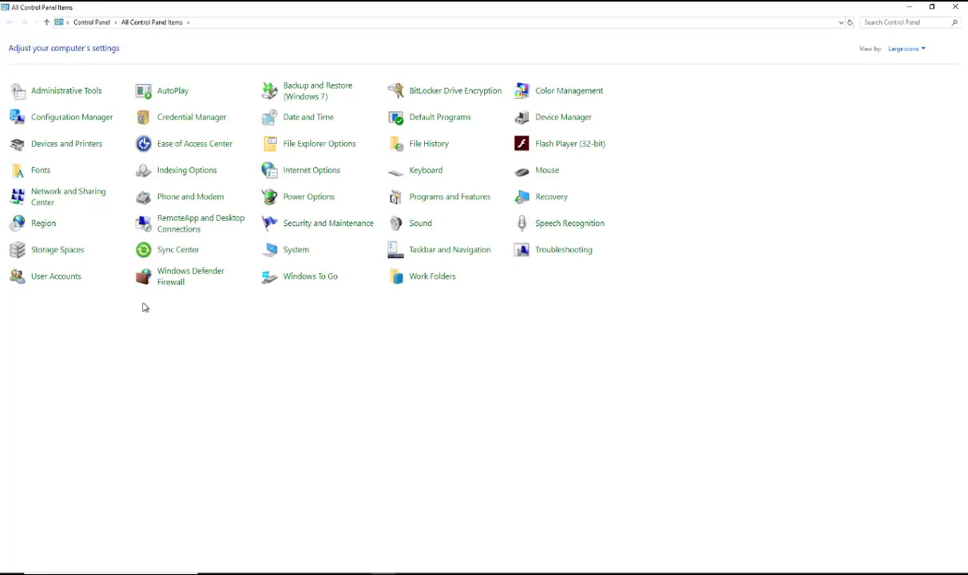
Open the System page and its dialog for changing the computer's name, domain or workgroup
{"action": "left_click", "coordinate": [291, 250]}
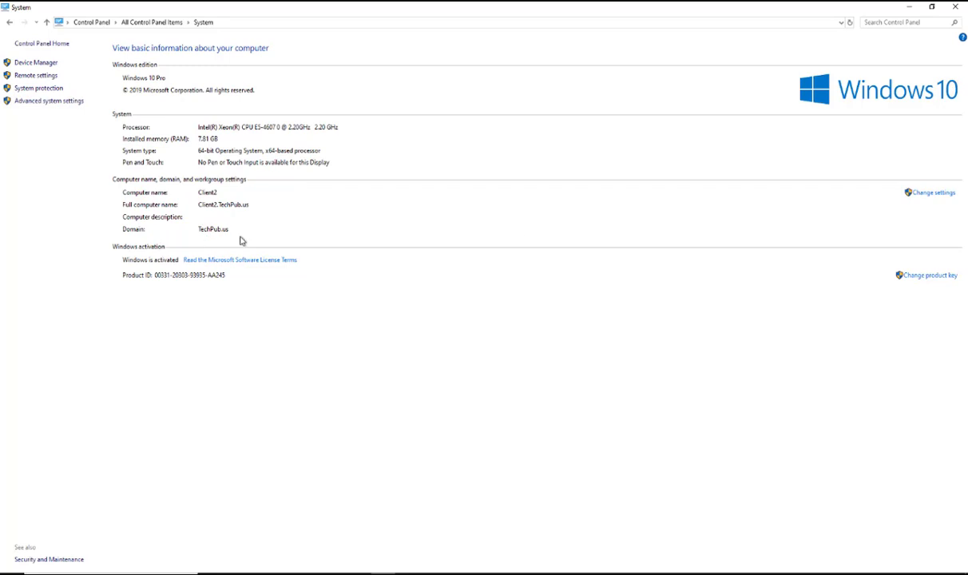
{"action": "left_click", "coordinate": [930, 194]}
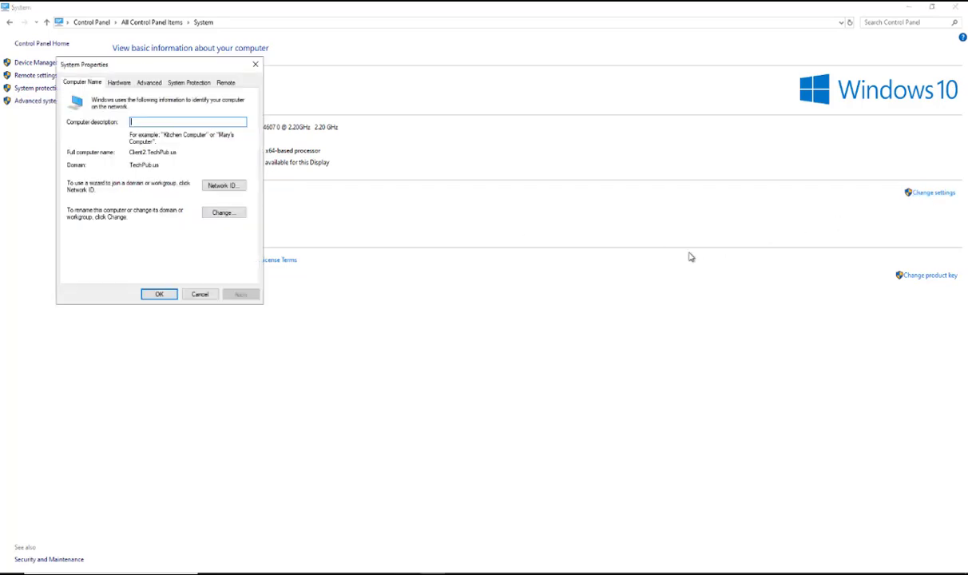
{"action": "left_click_drag", "start_coordinate": [212, 67], "coordinate": [549, 79]}
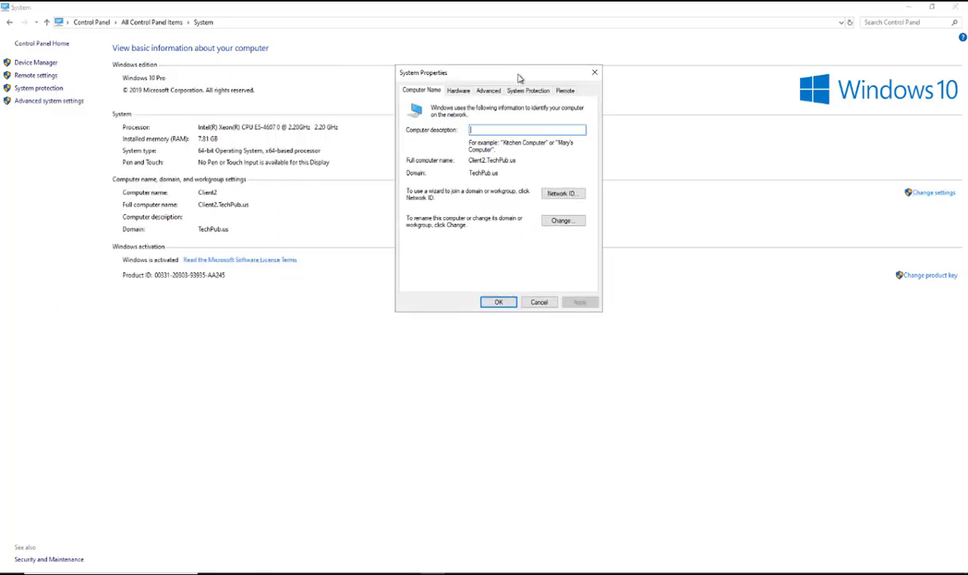
{"action": "left_click", "coordinate": [554, 224]}
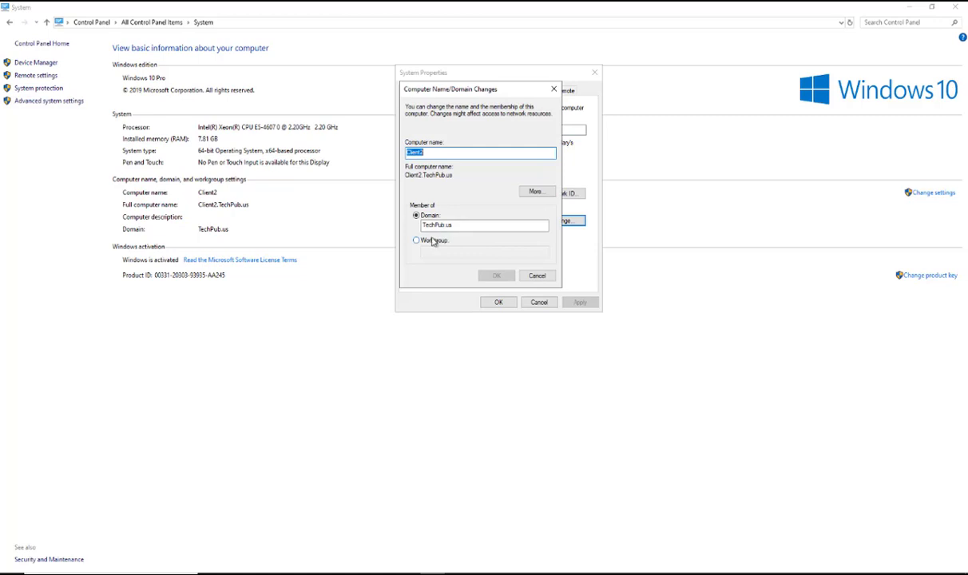
Switch the computer from the TechPub.us domain to the WORKGROUP workgroup, confirm the prompts, and choose to restart later
{"action": "left_click", "coordinate": [430, 240]}
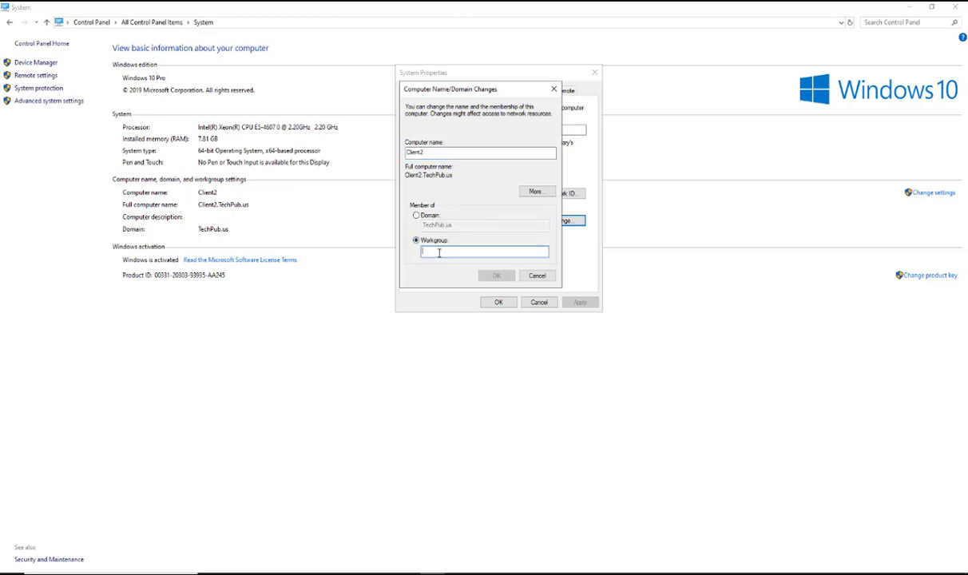
{"action": "left_click", "coordinate": [449, 253]}
{"action": "type", "text": "WORKGRO"}
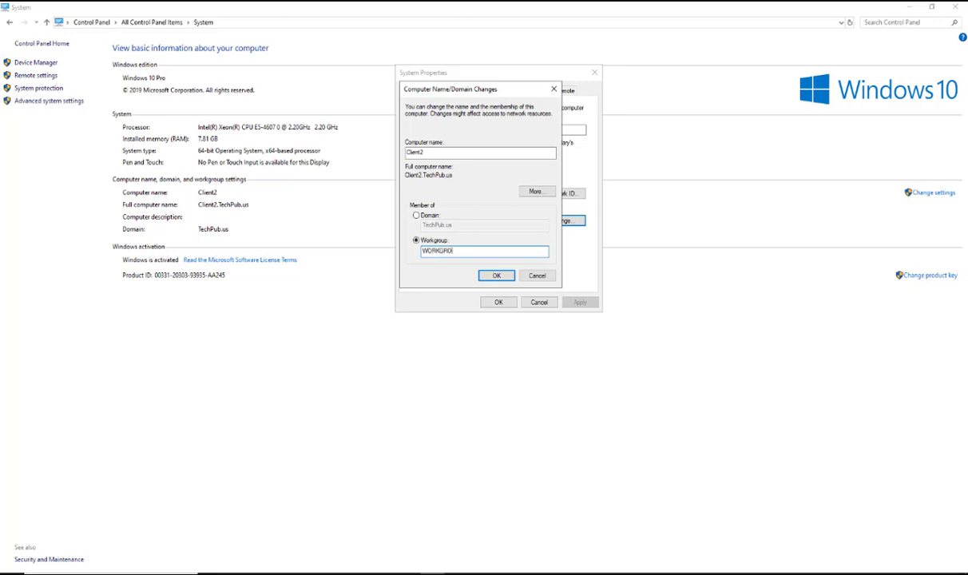
{"action": "type", "text": "UP"}
{"action": "left_click", "coordinate": [502, 277]}
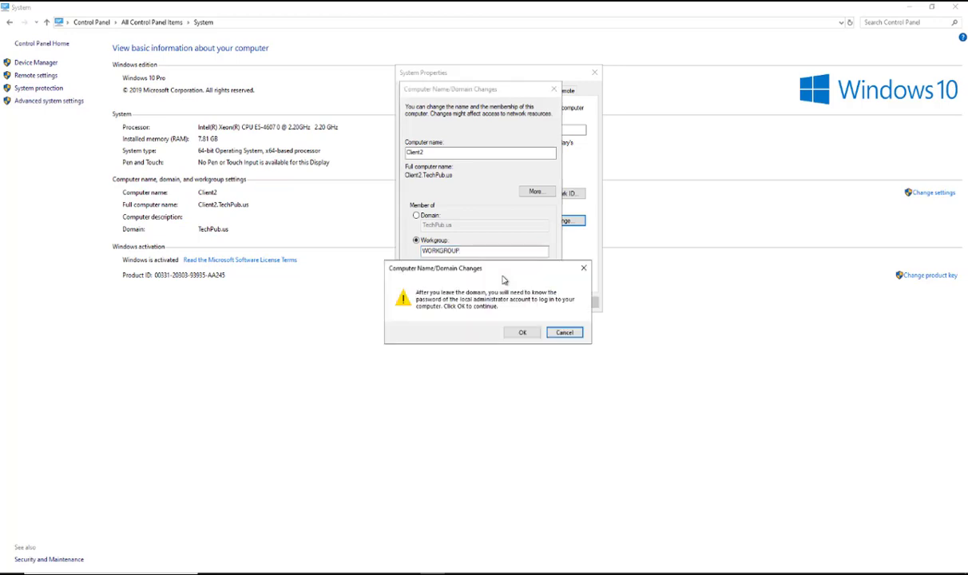
{"action": "left_click", "coordinate": [522, 332]}
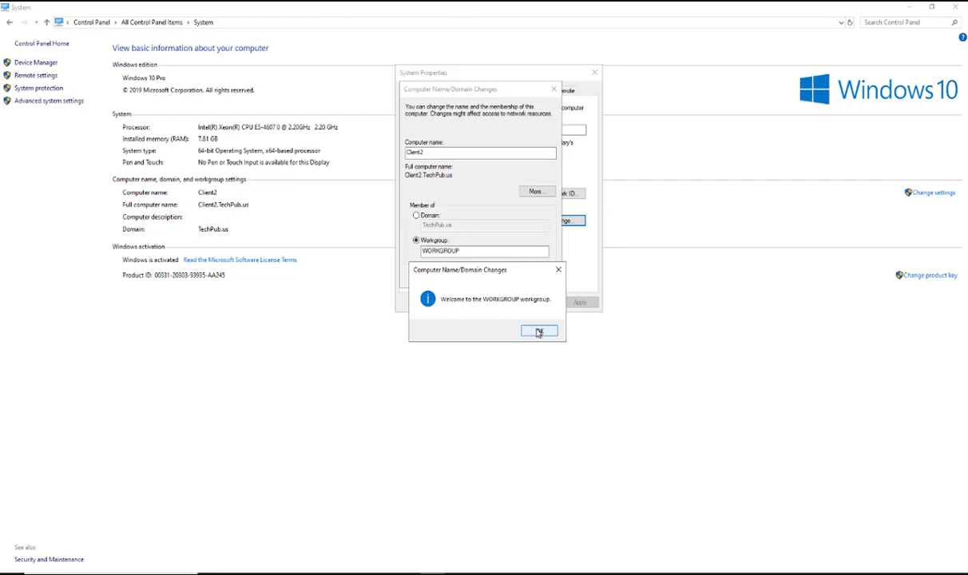
{"action": "left_click", "coordinate": [539, 332]}
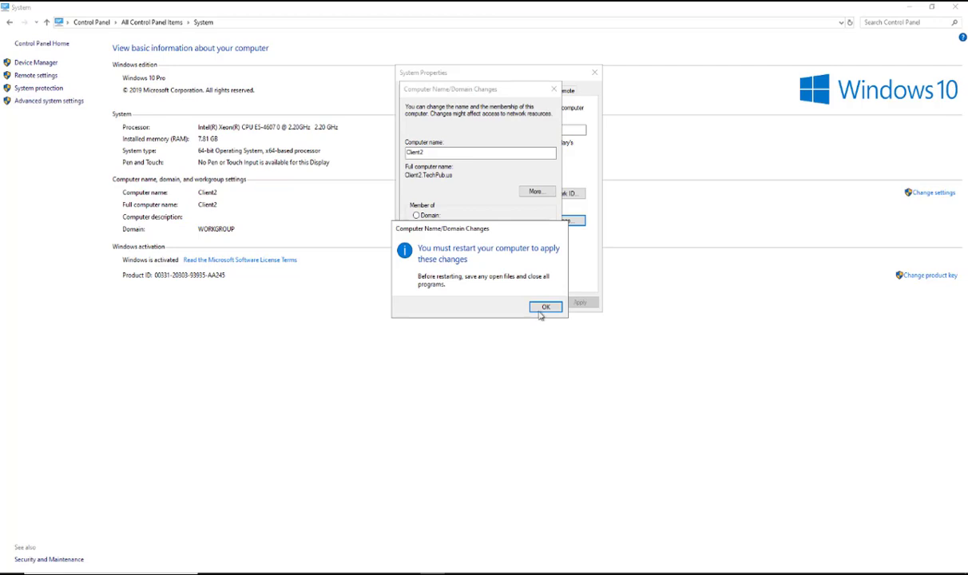
{"action": "left_click", "coordinate": [545, 307]}
{"action": "left_click", "coordinate": [499, 304]}
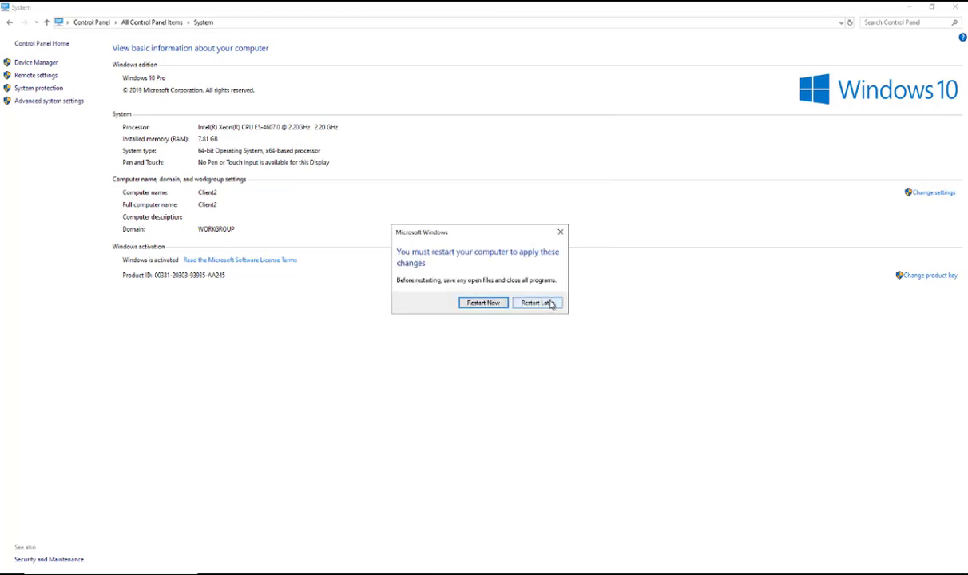
{"action": "left_click", "coordinate": [537, 303]}
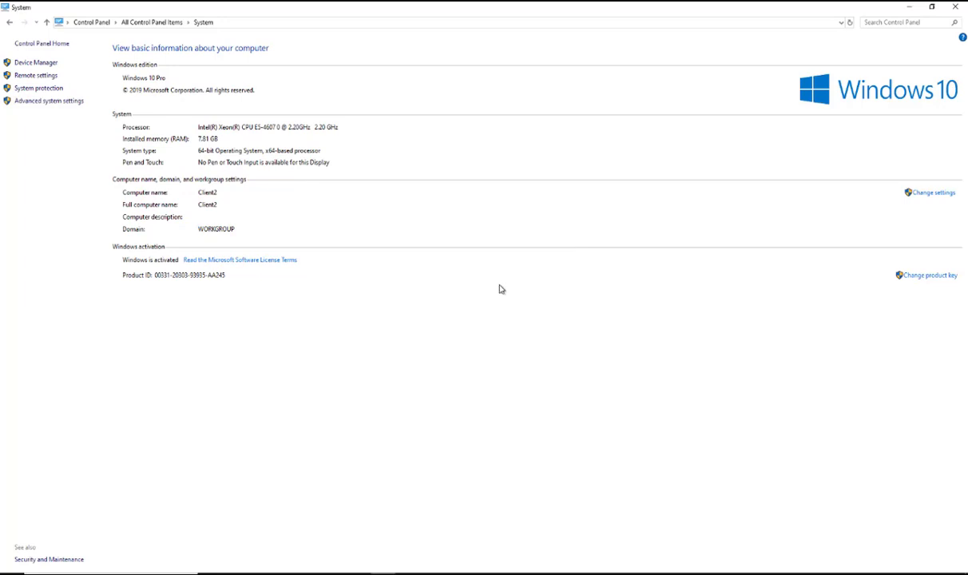
Review the local user accounts under Accounts, Family & other users in Windows Settings
{"action": "mouse_move", "coordinate": [34, 569]}
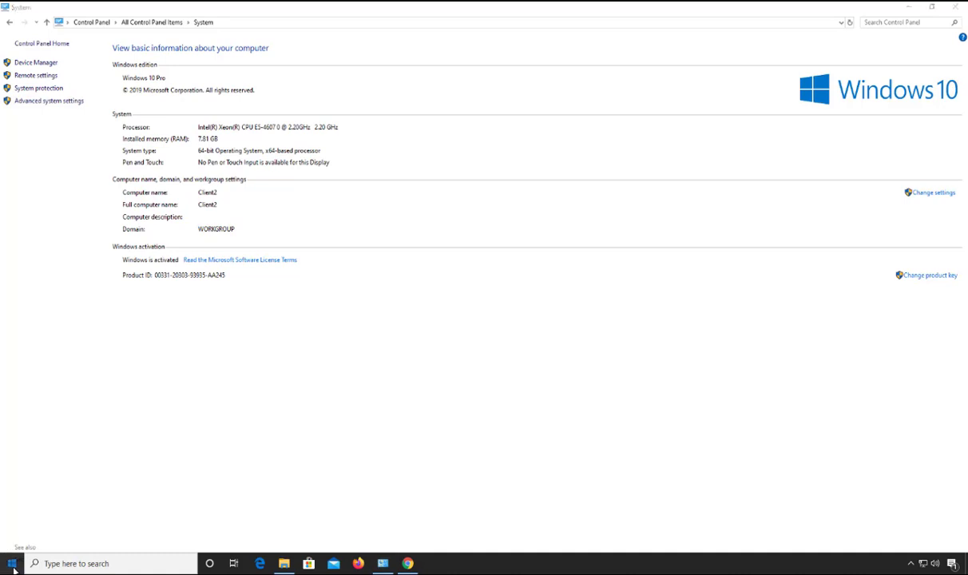
{"action": "left_click", "coordinate": [13, 566]}
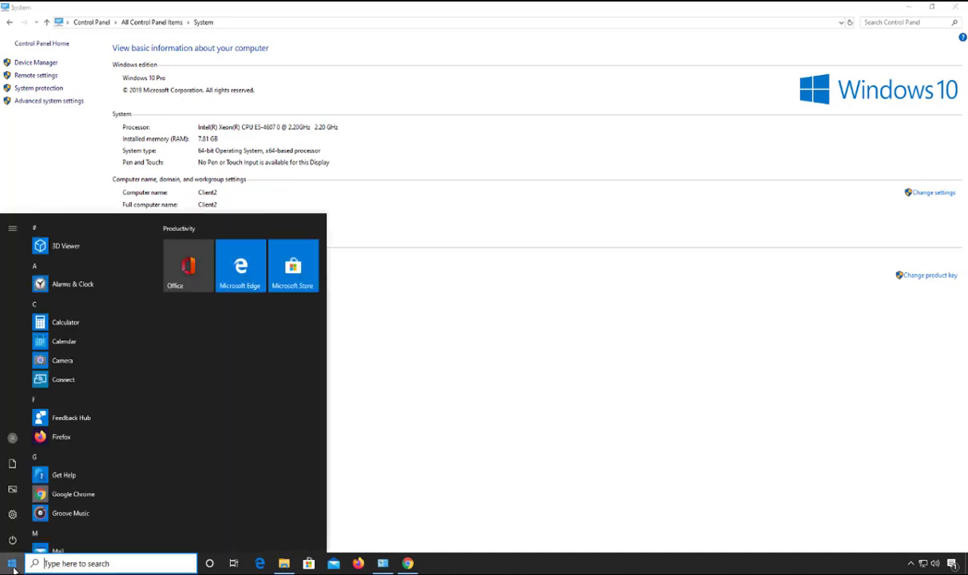
{"action": "left_click", "coordinate": [12, 516]}
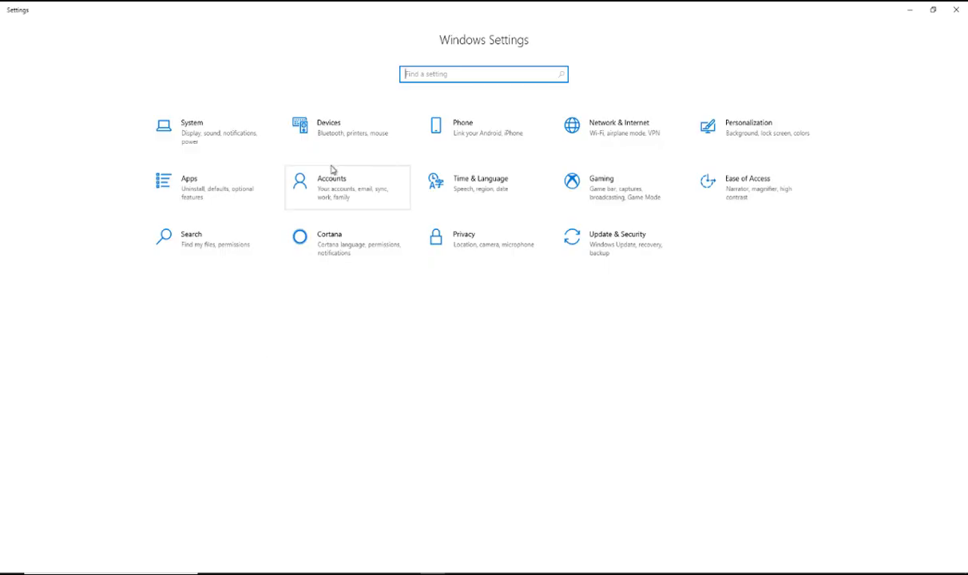
{"action": "left_click", "coordinate": [339, 191]}
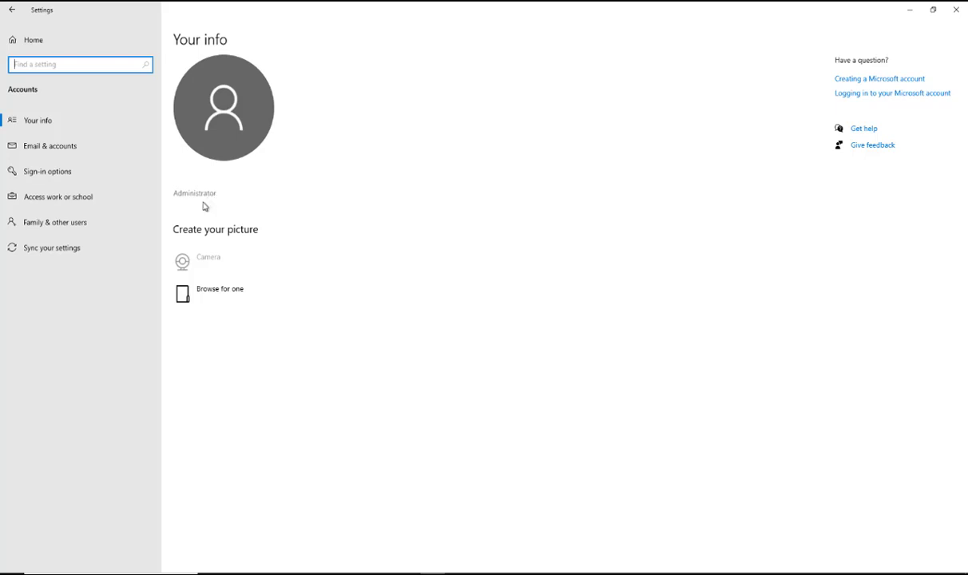
{"action": "left_click", "coordinate": [69, 226]}
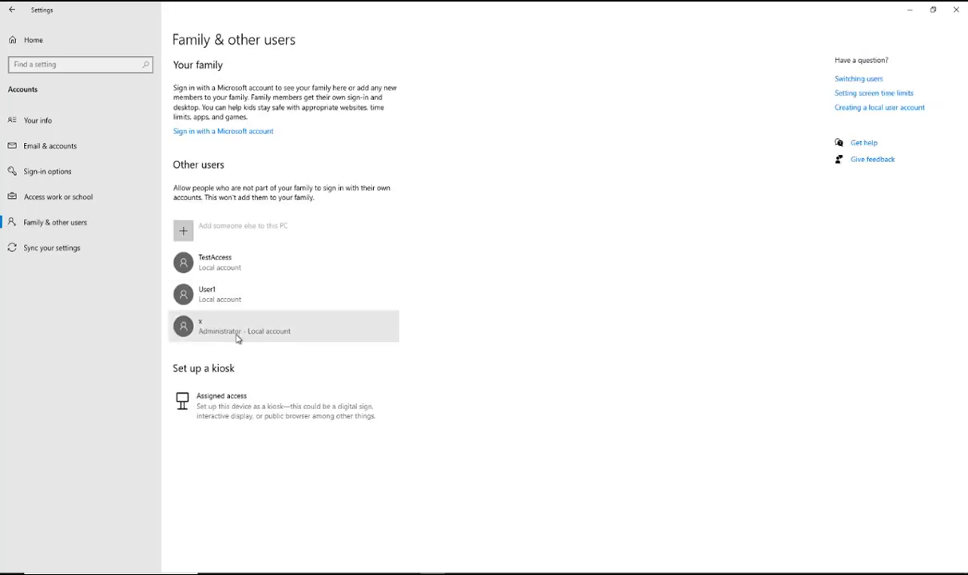
{"action": "left_click", "coordinate": [240, 330]}
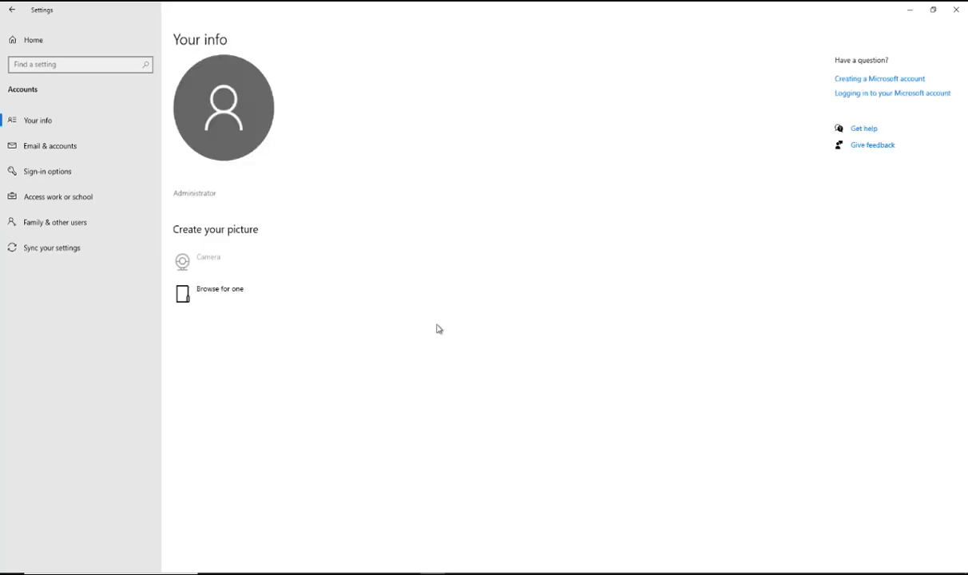
Open Computer Management from Administrative Tools in Control Panel and maximize its window
{"action": "left_click", "coordinate": [383, 563]}
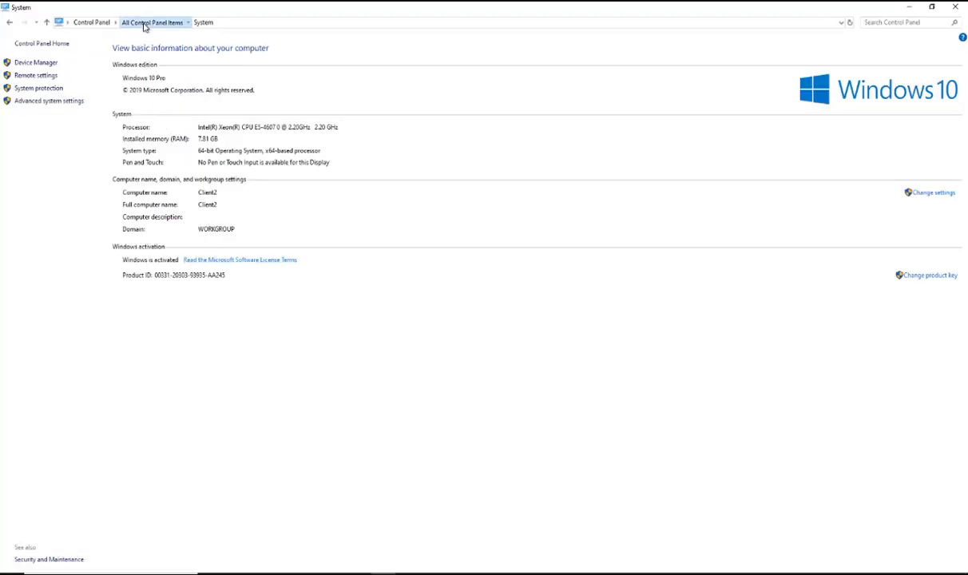
{"action": "left_click", "coordinate": [144, 22]}
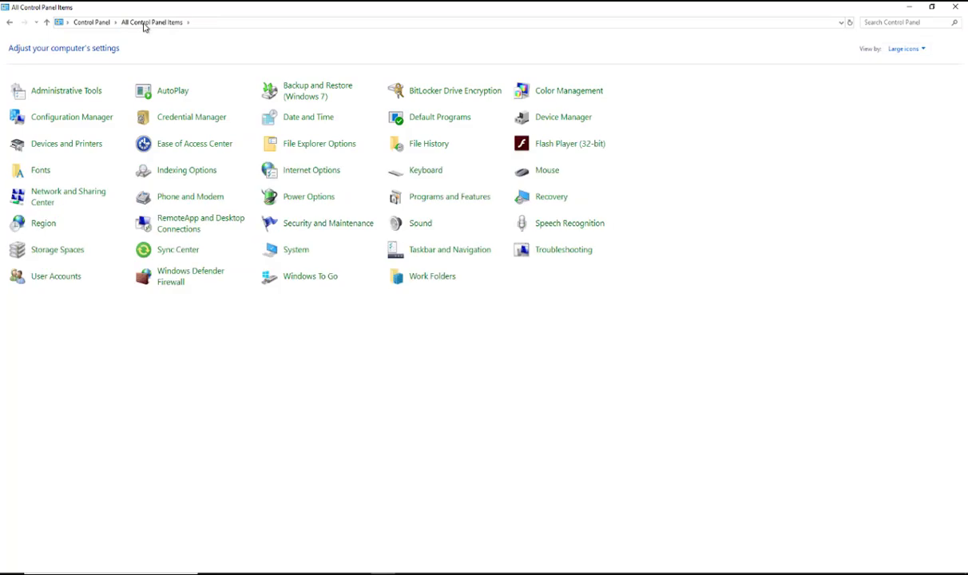
{"action": "left_click", "coordinate": [74, 93]}
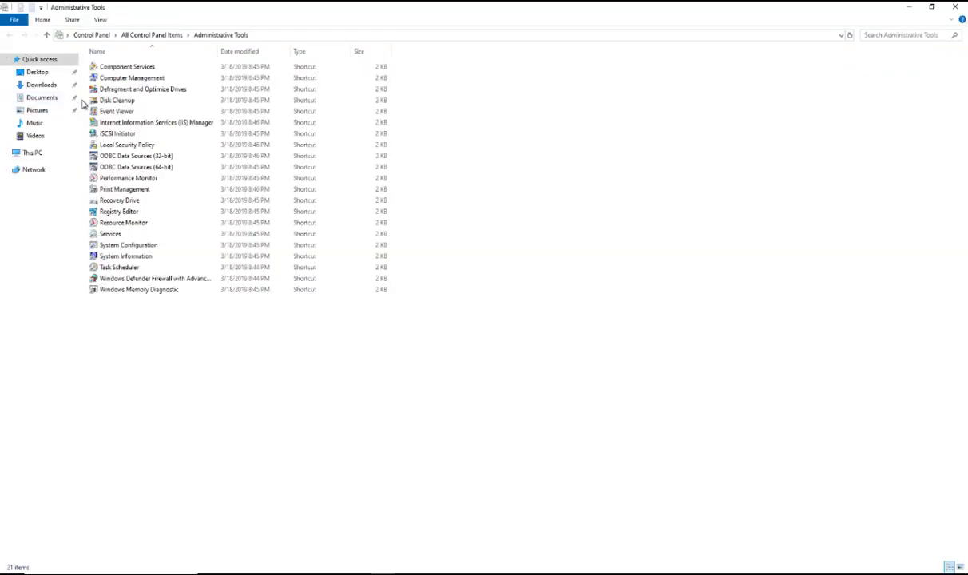
{"action": "left_click", "coordinate": [127, 81]}
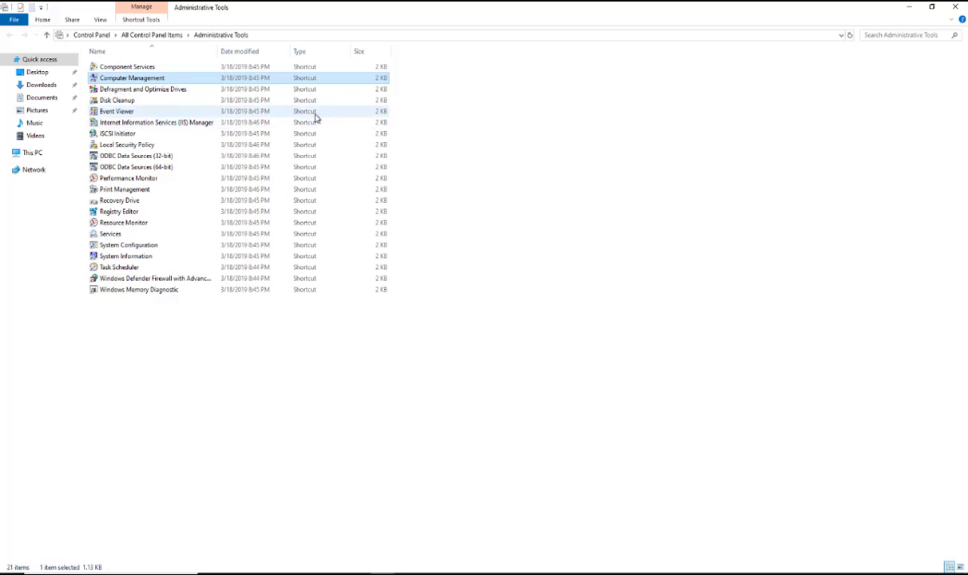
{"action": "key", "text": "Return"}
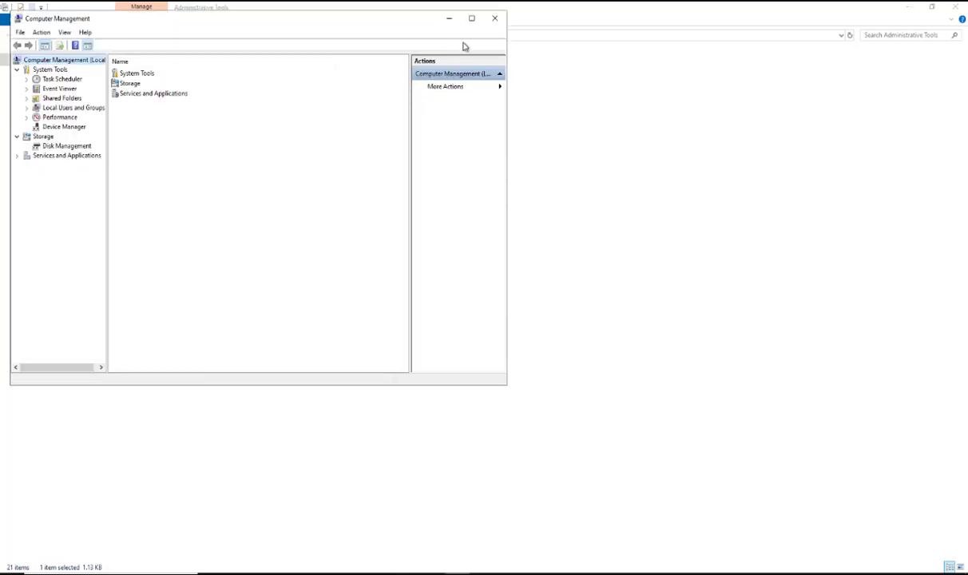
{"action": "left_click", "coordinate": [471, 18]}
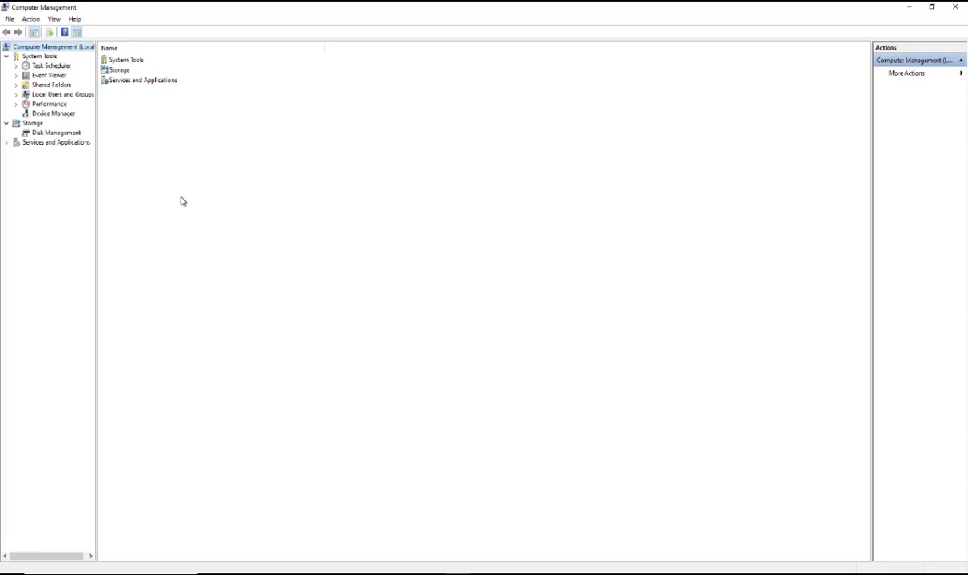
Open the Set Password dialog for local user x under Local Users and Groups, Users
{"action": "left_click", "coordinate": [73, 99]}
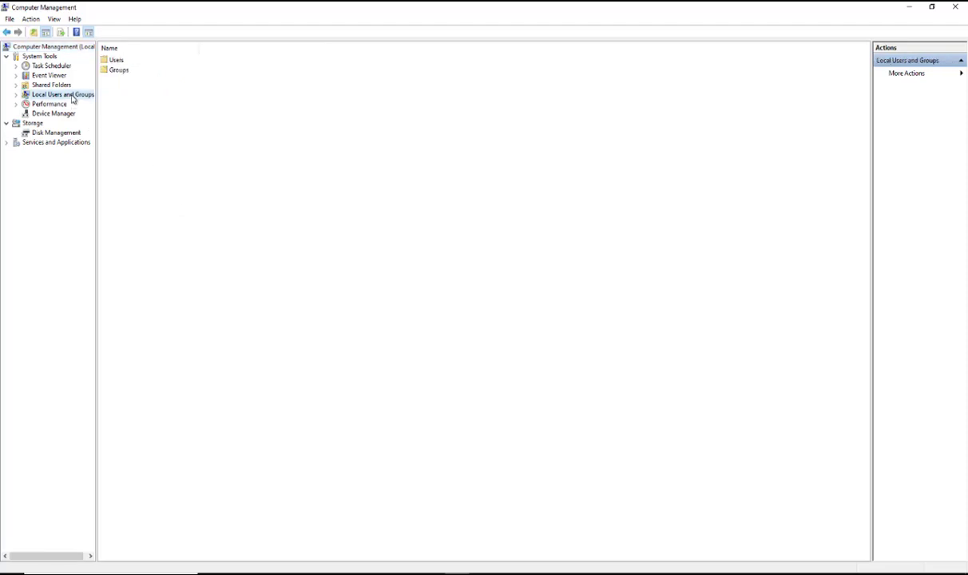
{"action": "left_click", "coordinate": [118, 61]}
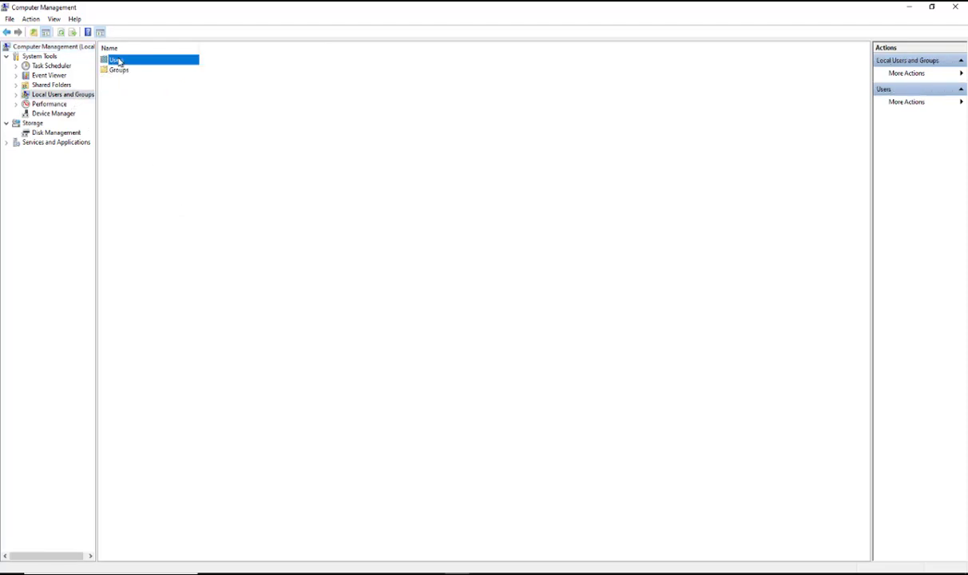
{"action": "double_click", "coordinate": [118, 61]}
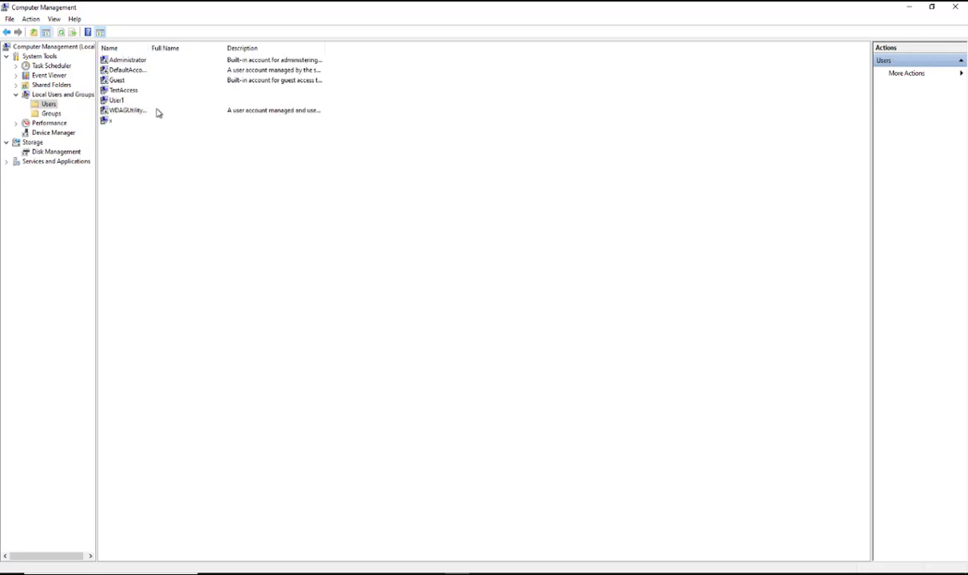
{"action": "left_click", "coordinate": [109, 122]}
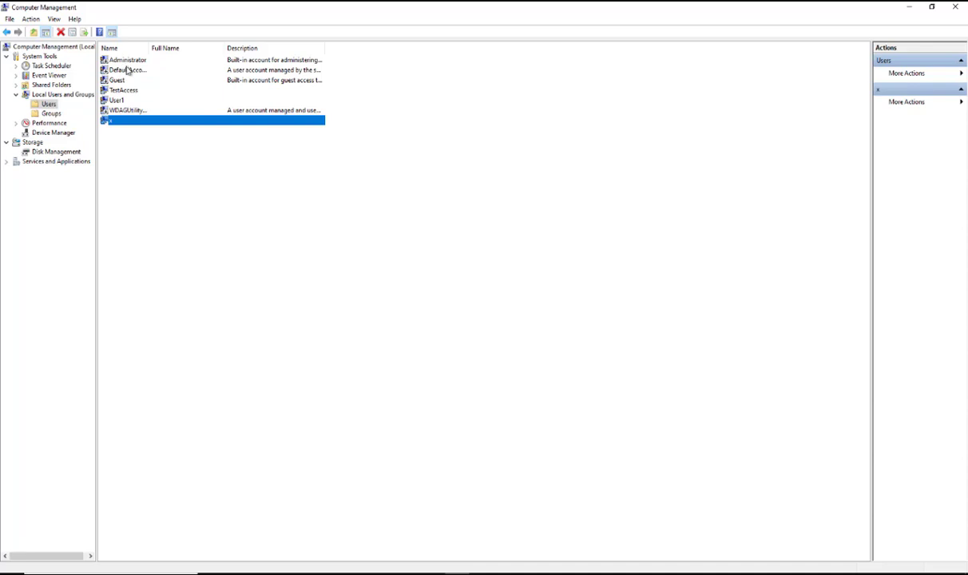
{"action": "right_click", "coordinate": [143, 124]}
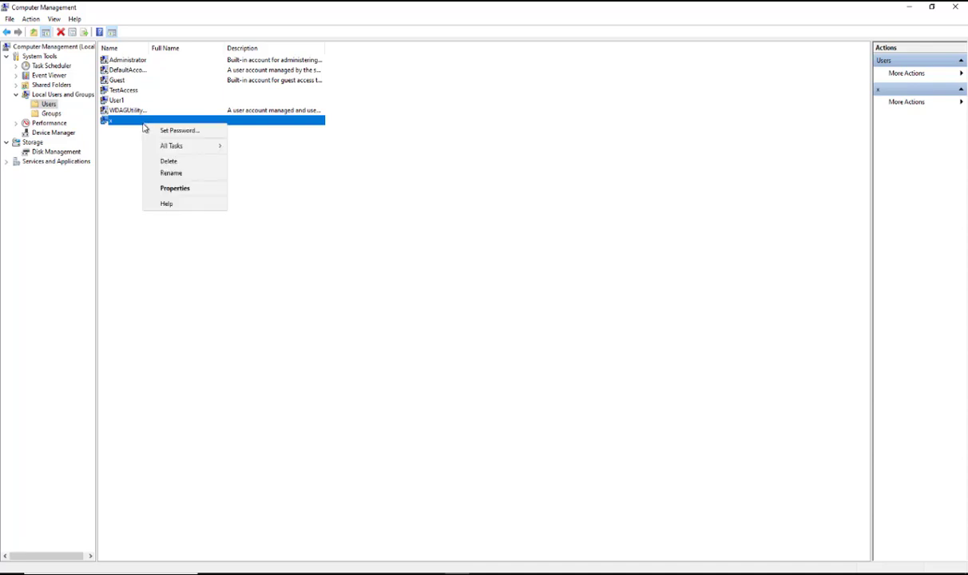
{"action": "left_click", "coordinate": [171, 131]}
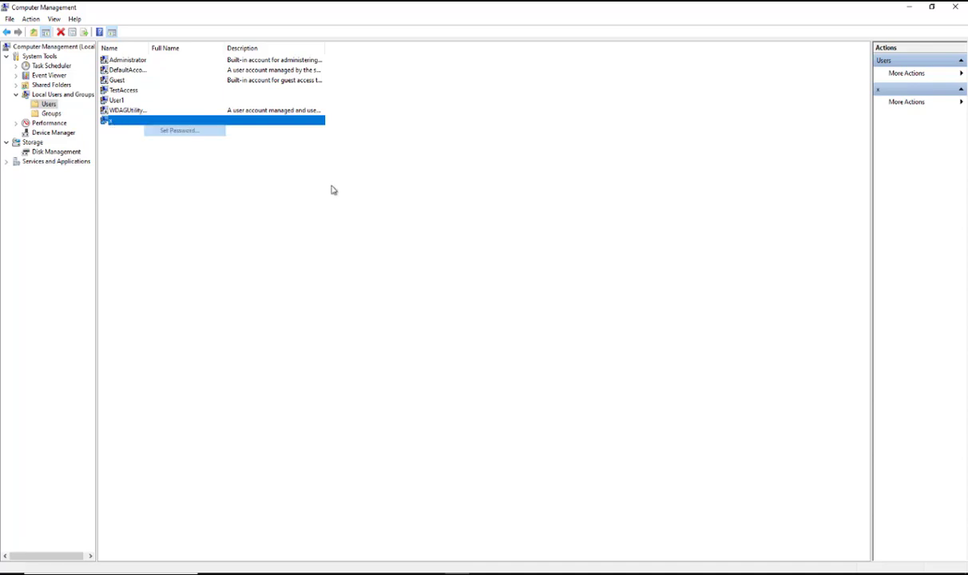
{"action": "left_click", "coordinate": [443, 345]}
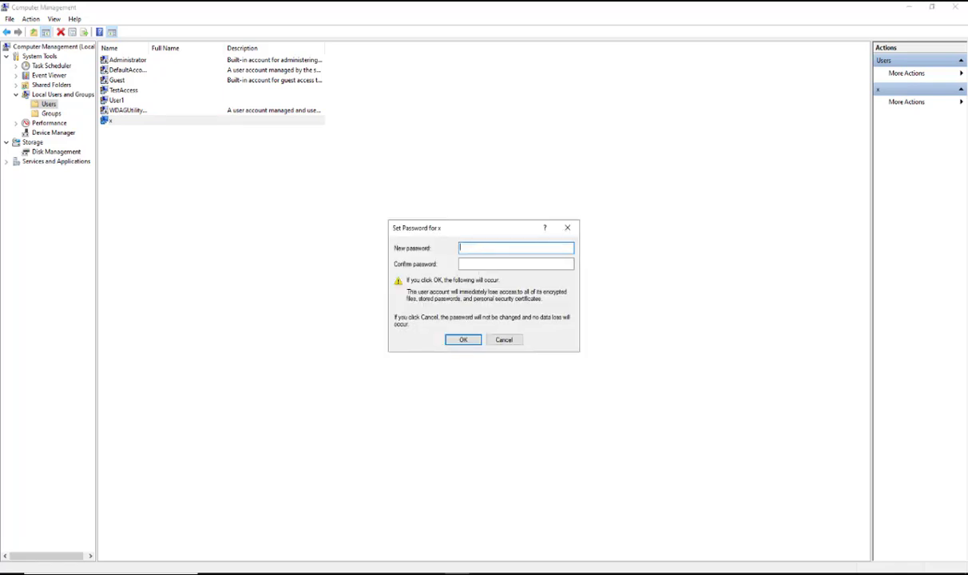
Enter and confirm a new password for user x, then accept the password change
{"action": "type", "text": "********"}
{"action": "key", "text": "Tab"}
{"action": "type", "text": "********"}
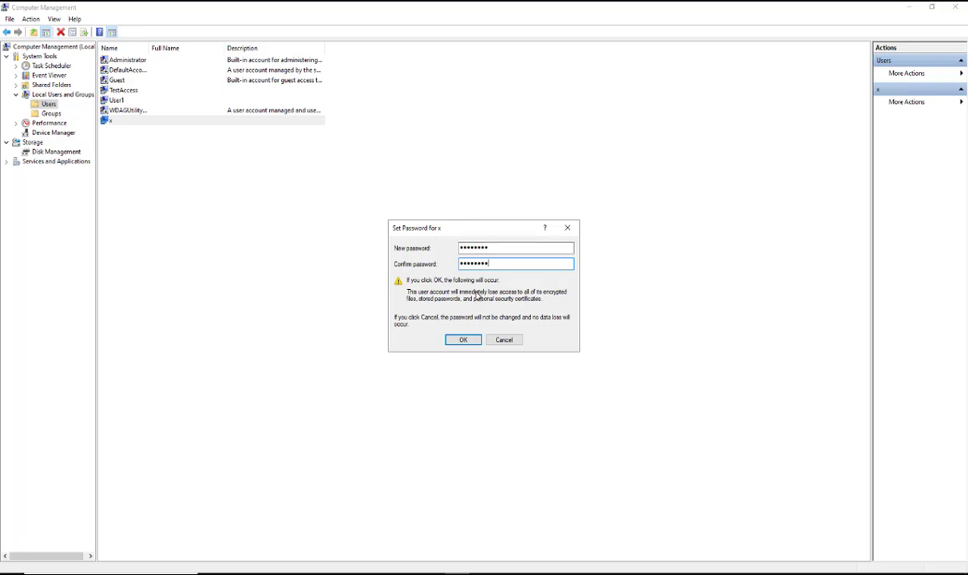
{"action": "left_click", "coordinate": [462, 340]}
{"action": "left_click", "coordinate": [516, 316]}
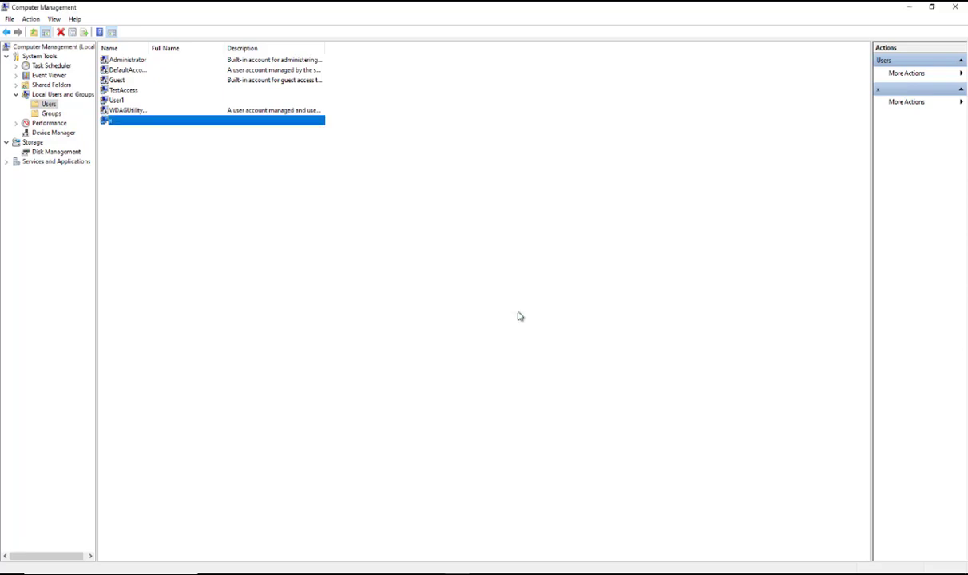
Close Computer Management, Administrative Tools, Control Panel and File Explorer windows
{"action": "left_click", "coordinate": [953, 9]}
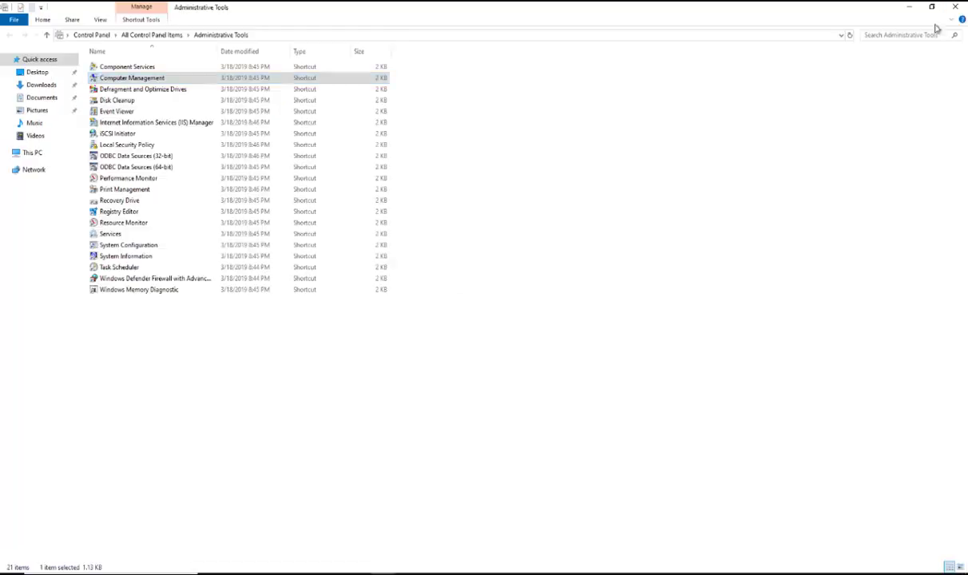
{"action": "left_click", "coordinate": [958, 10]}
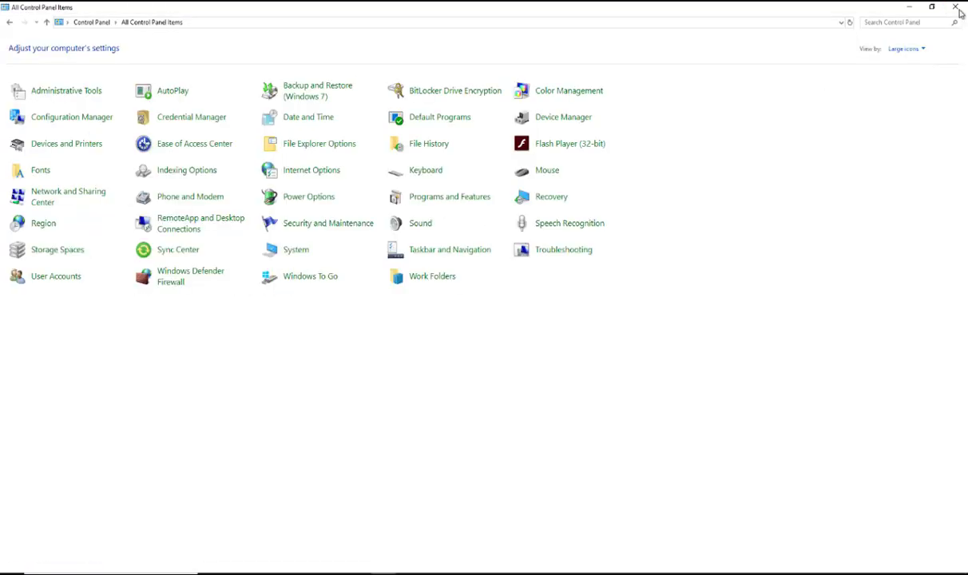
{"action": "left_click", "coordinate": [958, 10]}
{"action": "left_click", "coordinate": [958, 9]}
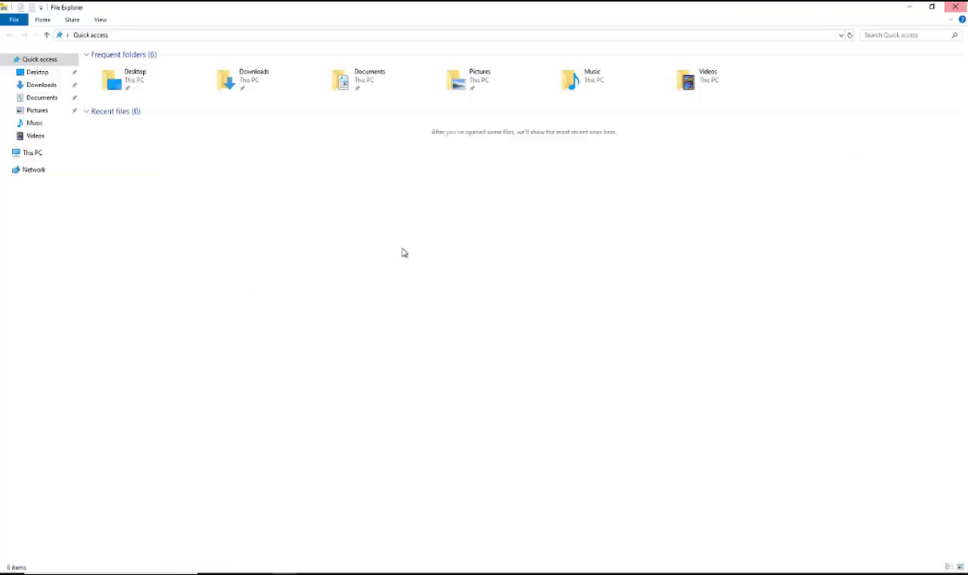
{"action": "left_click", "coordinate": [954, 8]}
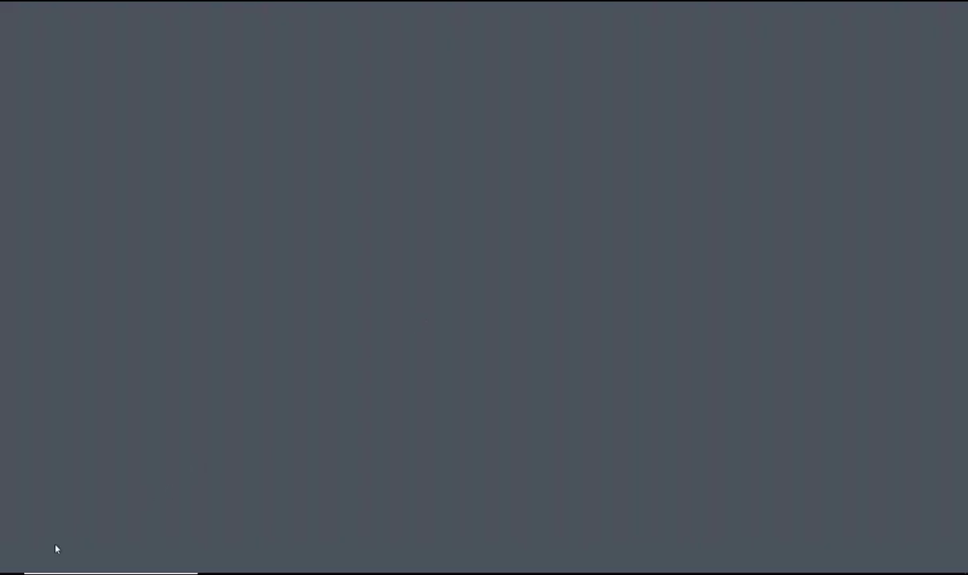
Choose an option under Shut down or sign out in the Windows quick-link menu to restart or sign out
{"action": "right_click", "coordinate": [12, 563]}
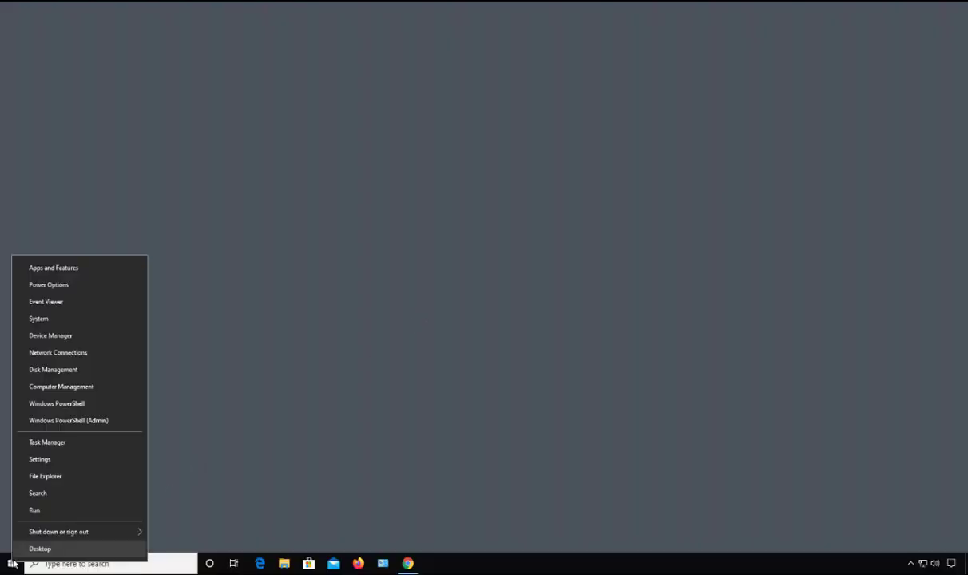
{"action": "mouse_move", "coordinate": [136, 532]}
{"action": "left_click", "coordinate": [183, 530]}
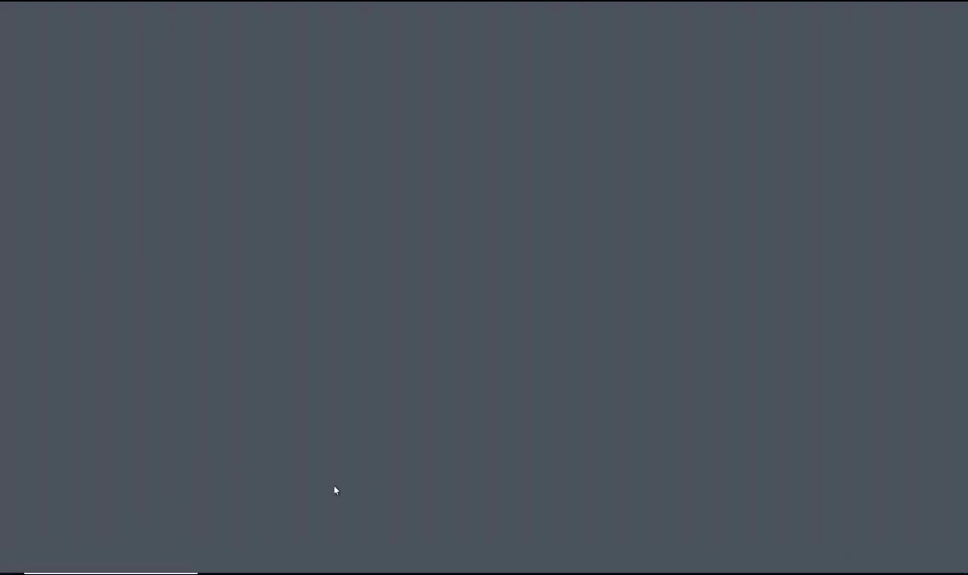